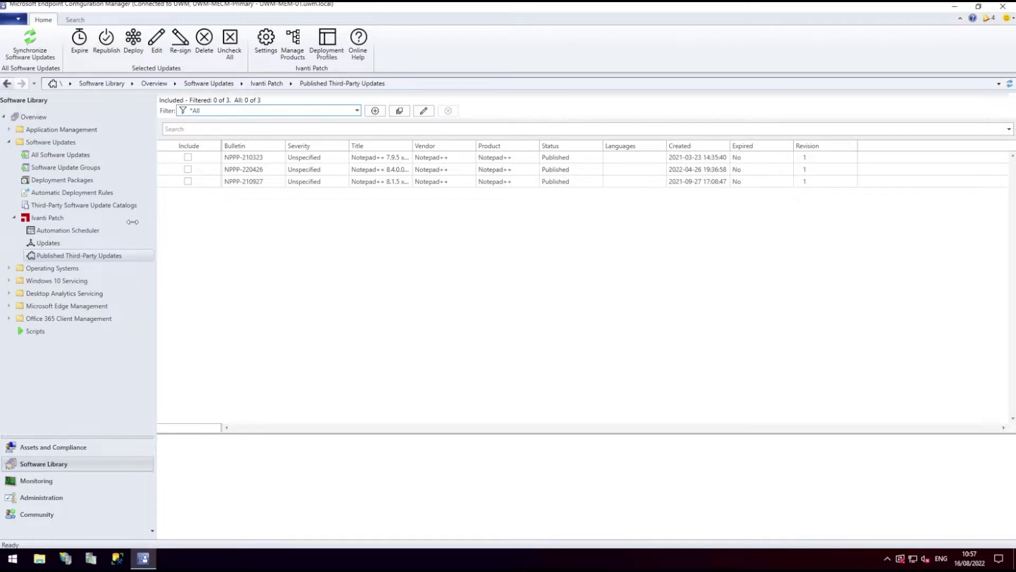
In Ivanti Patch Updates, start a new smart filter named "Notepad++ Latest x64" that matches all of its rules.
click(47, 243)
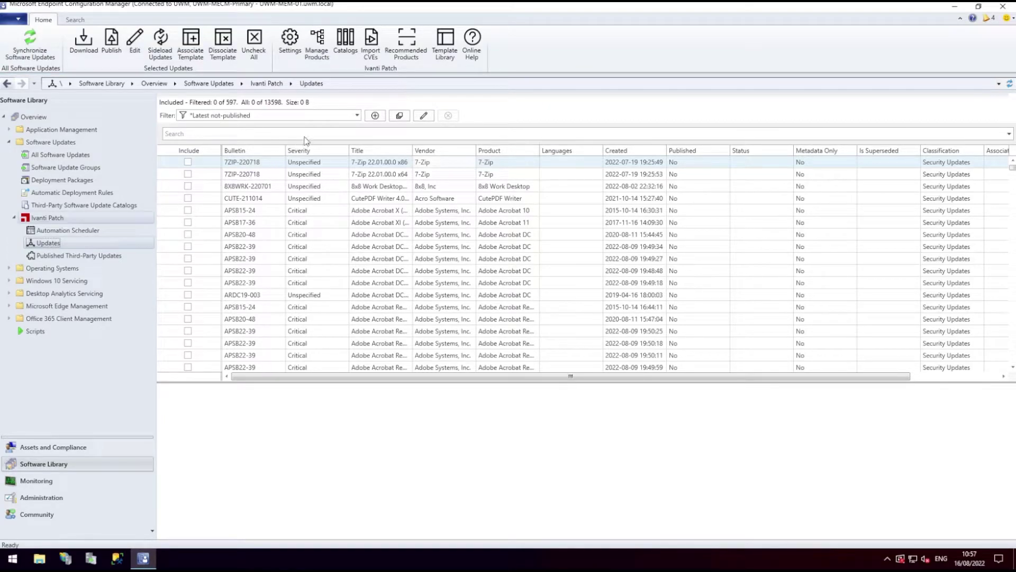
click(376, 116)
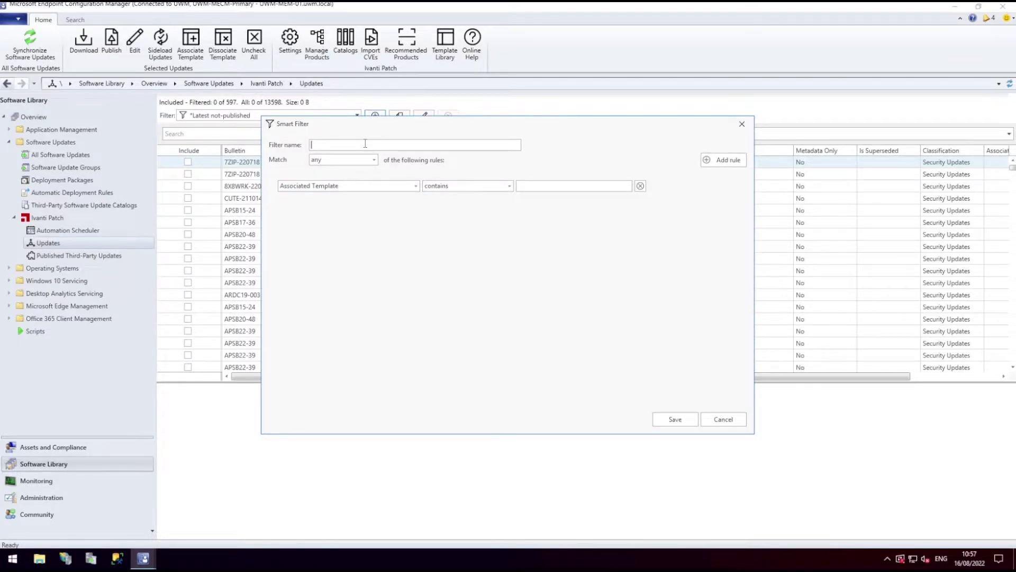
text(Notepad++ Latest x64)
click(374, 161)
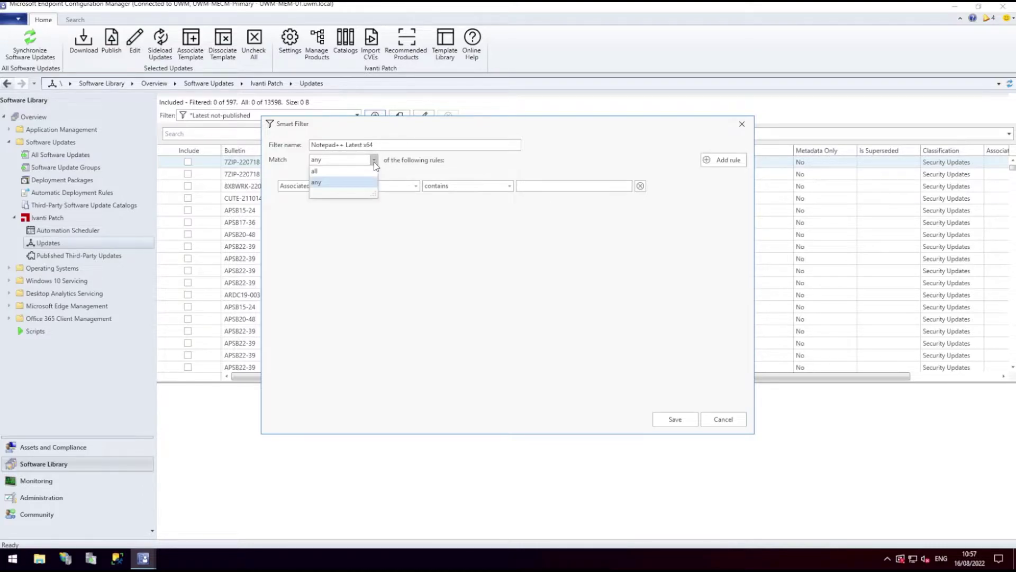
click(318, 170)
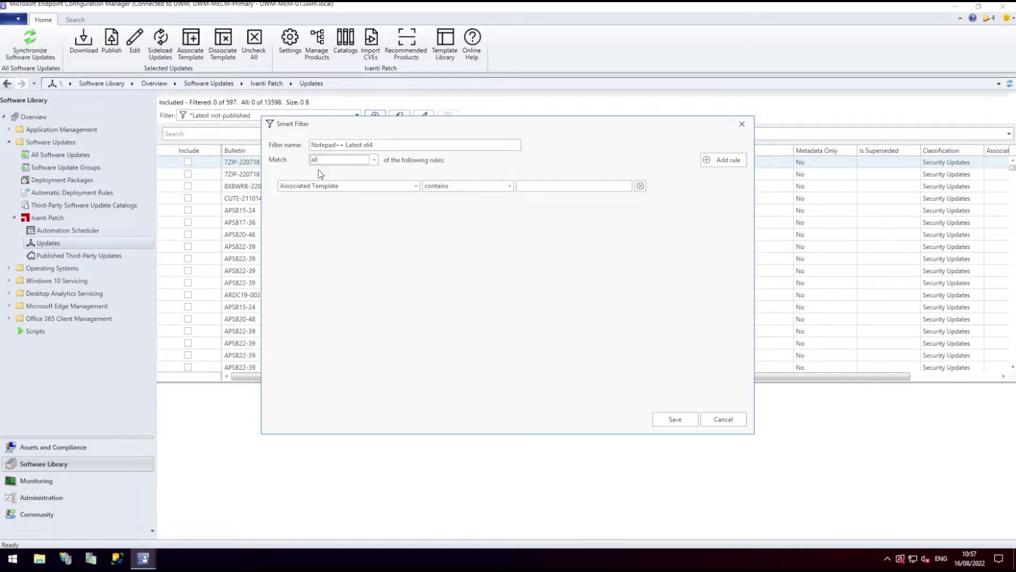
Set the filter's first rule to Product is Notepad++.
click(418, 186)
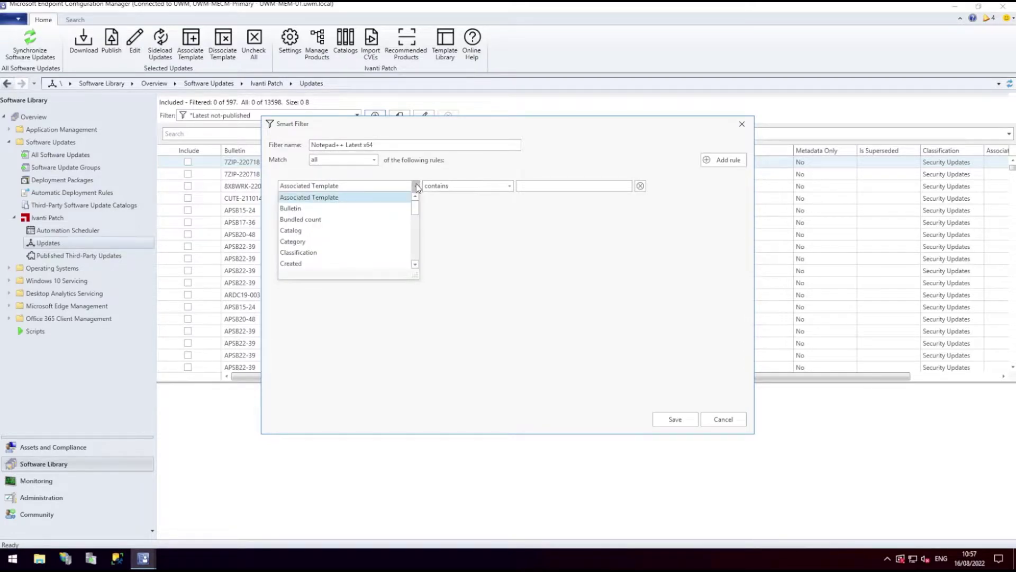
scroll(383, 224, down, 2)
scroll(382, 224, down, 3)
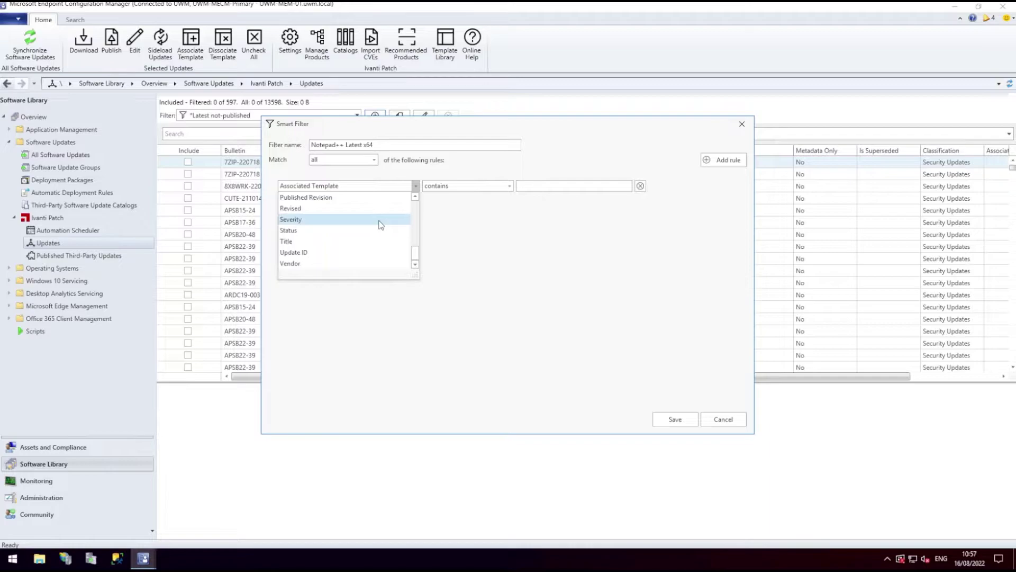
click(334, 209)
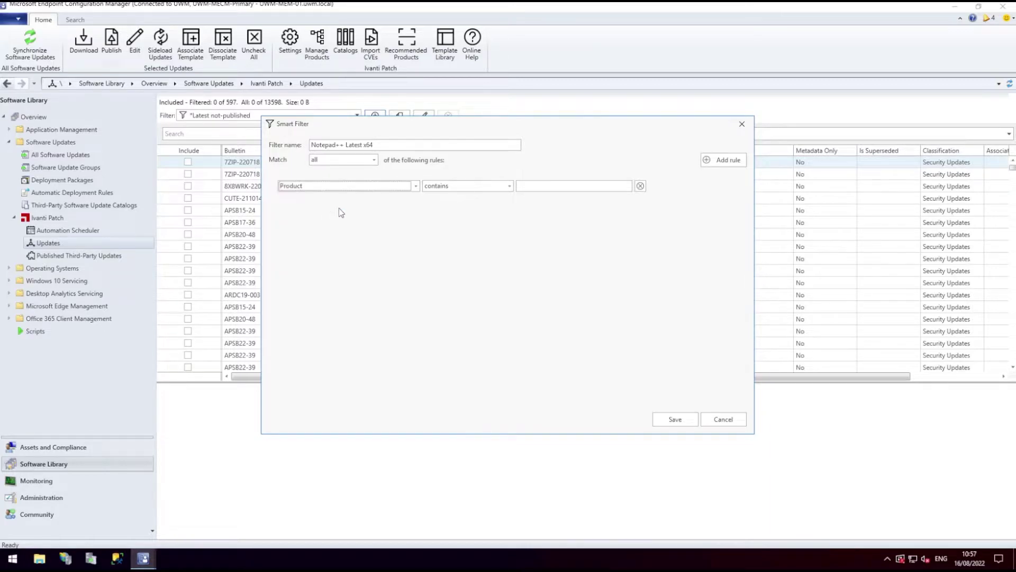
click(509, 187)
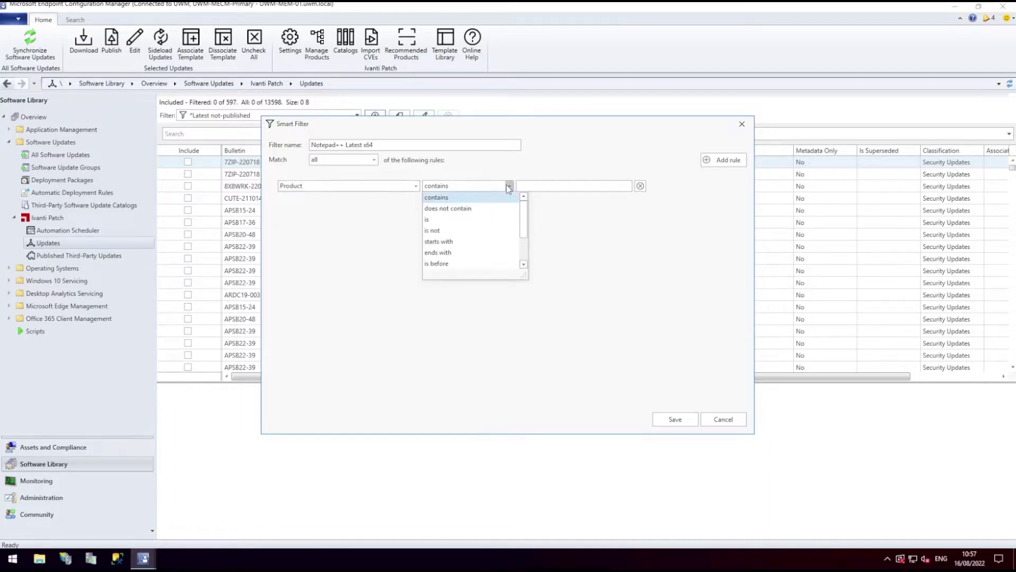
click(439, 220)
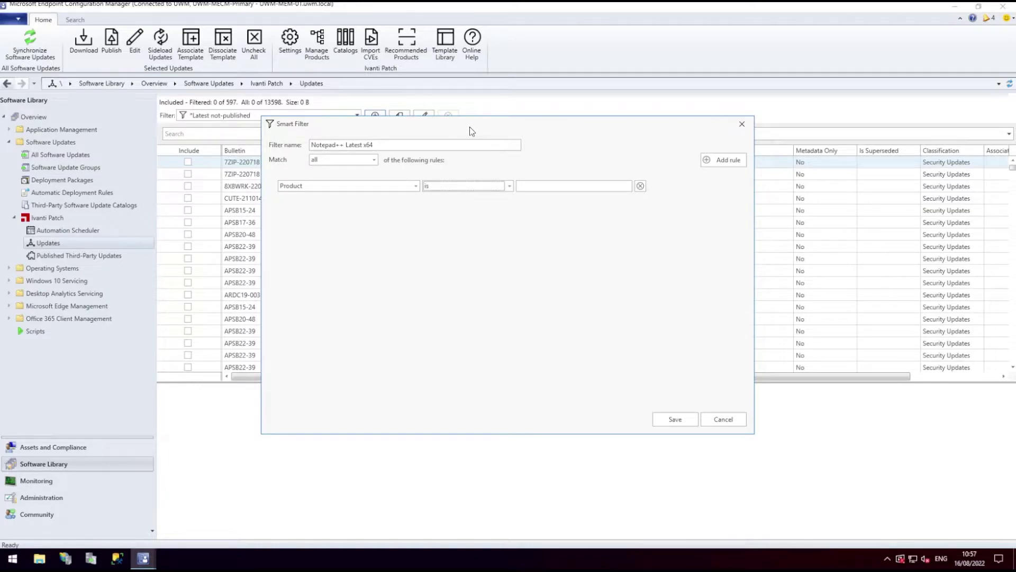
click(540, 184)
text(Notepad++)
Add a second rule to the filter requiring that Title contains x64.
click(730, 161)
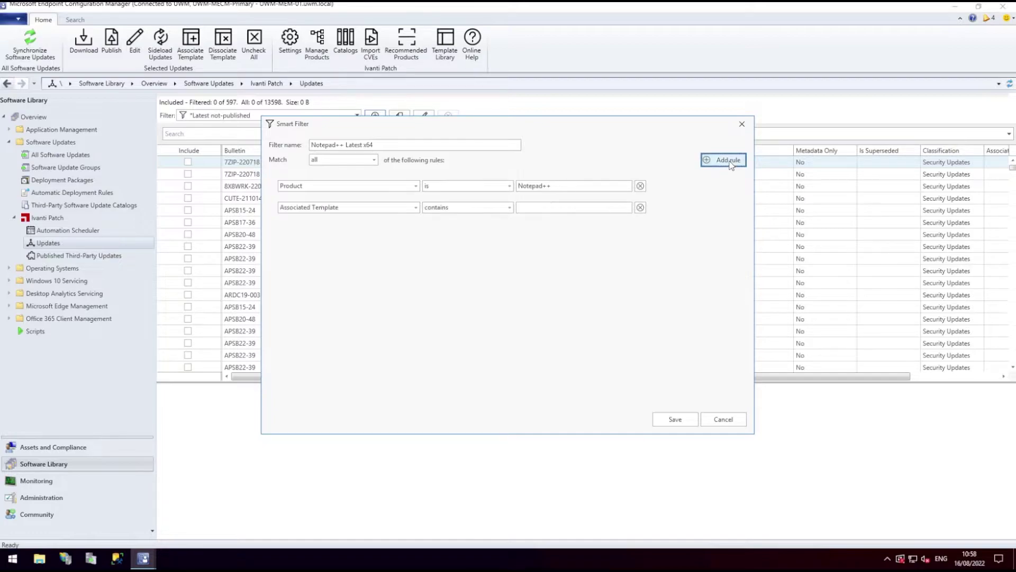
click(415, 208)
drag(418, 234, 414, 272)
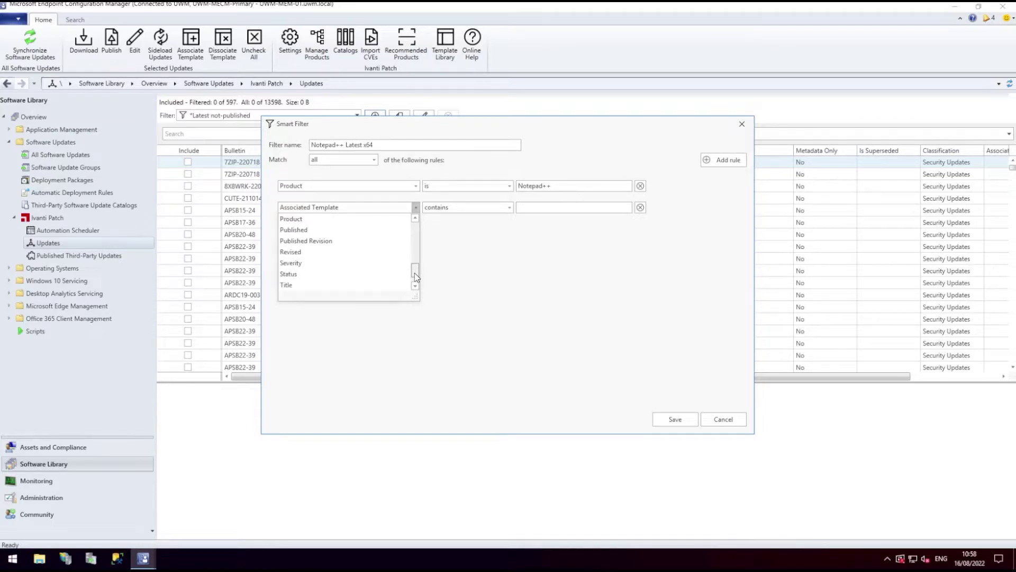
click(310, 289)
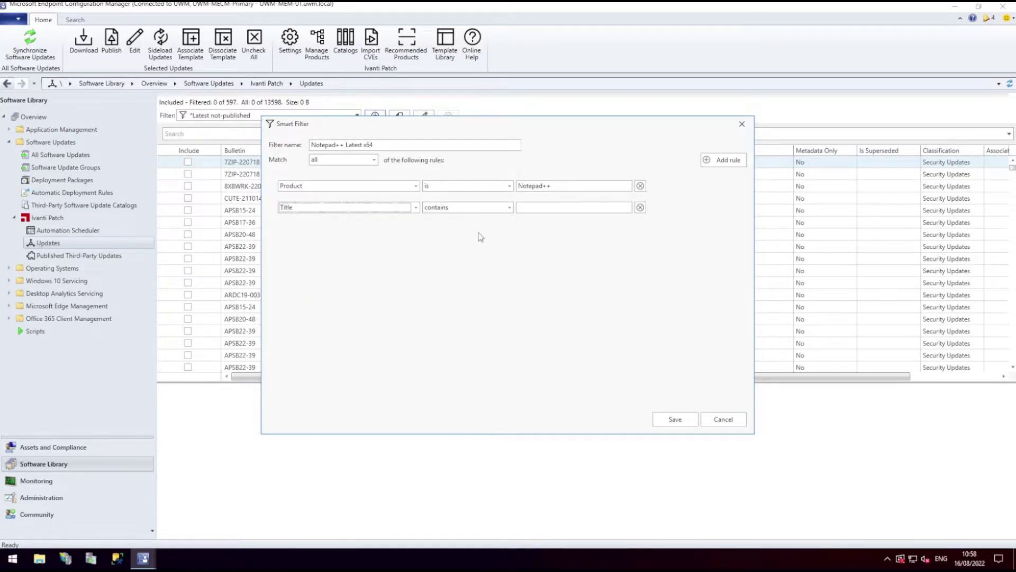
click(538, 207)
text(x64)
Add a third rule to the filter requiring that Is Superseded is not Yes.
click(718, 164)
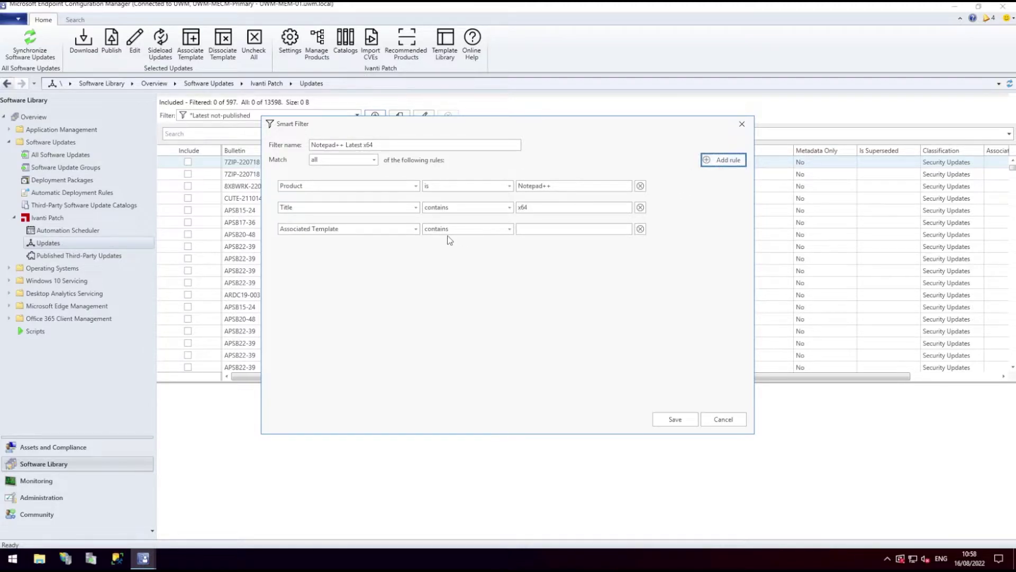
click(416, 229)
drag(418, 249, 415, 275)
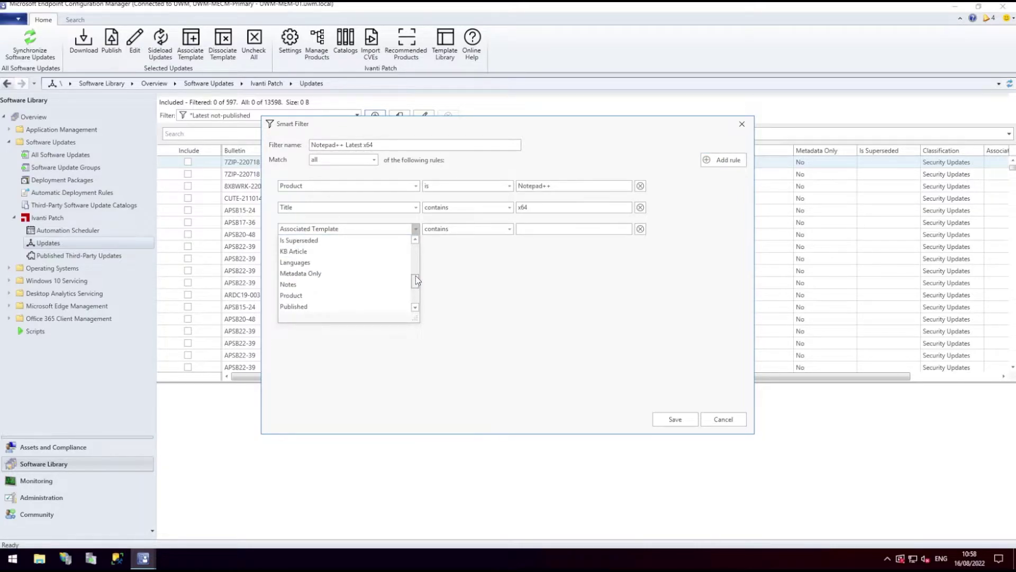
click(304, 256)
click(509, 229)
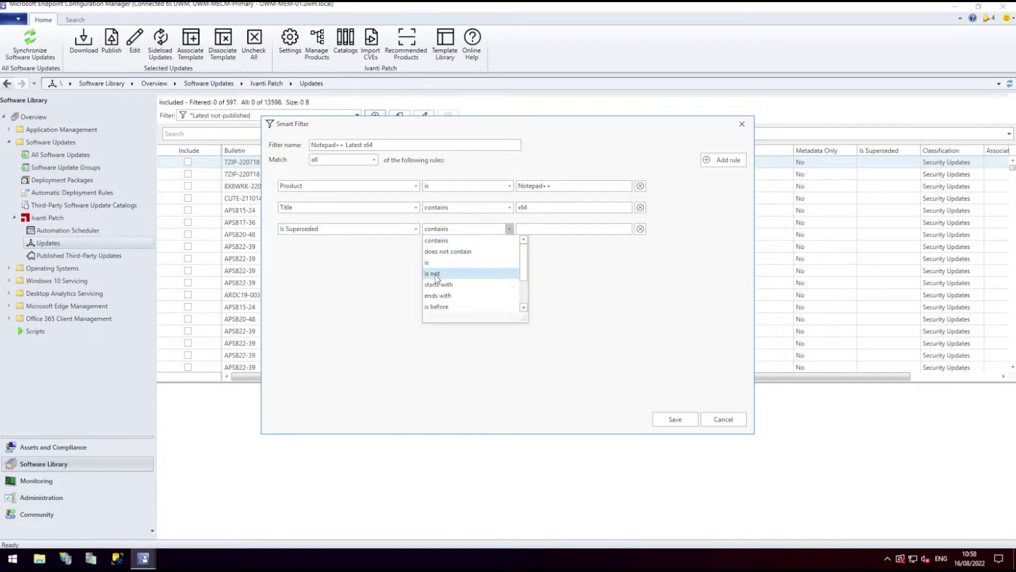
click(437, 274)
click(536, 229)
text(Yes)
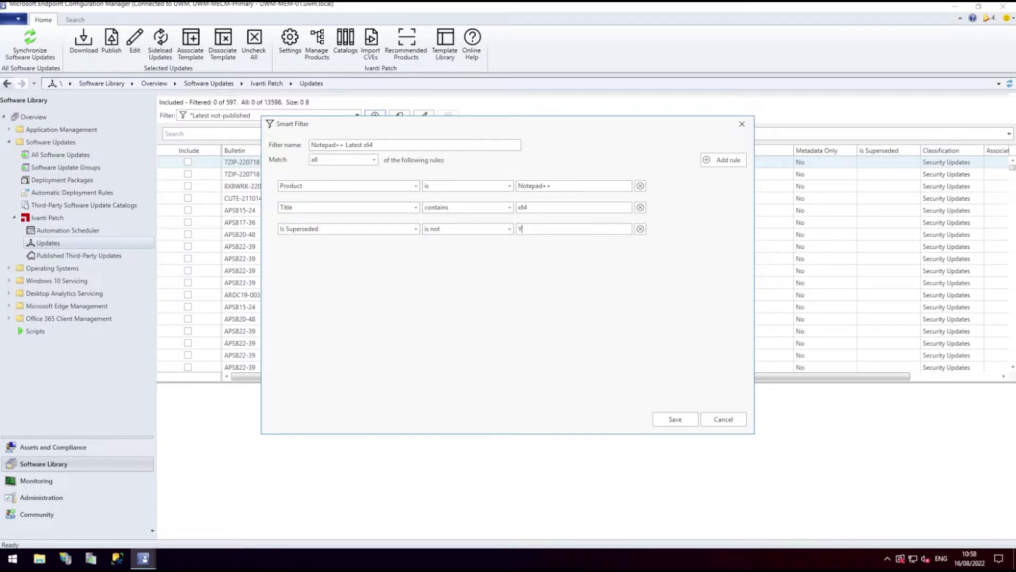
Add a fourth rule requiring that Published is not Yes, and save the Notepad++ smart filter.
click(728, 164)
click(339, 250)
drag(417, 273, 409, 311)
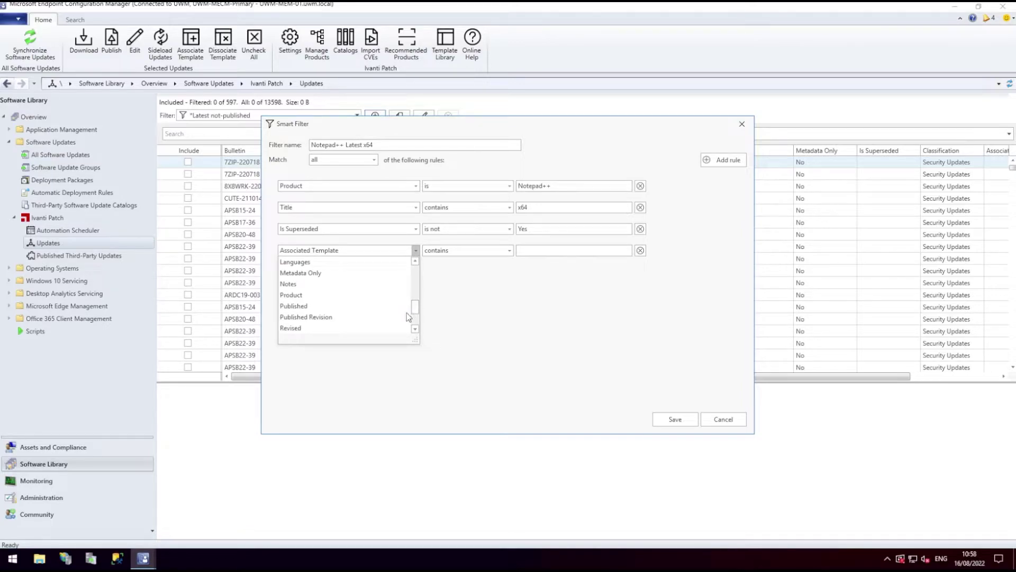
click(332, 307)
click(506, 250)
click(440, 293)
click(547, 253)
text(Yes)
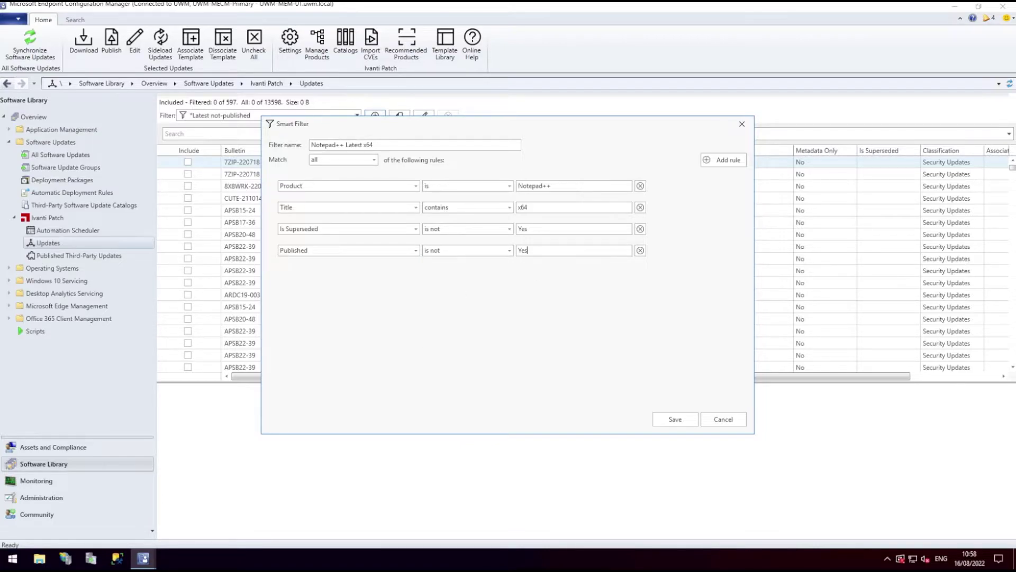
click(673, 419)
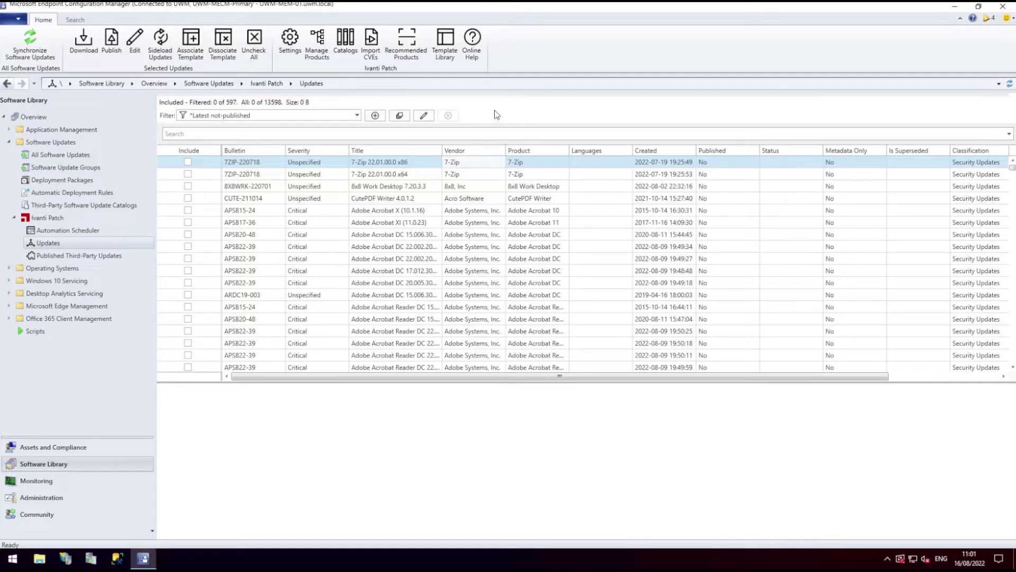
Start another smart filter named "Google Chrome Latest x64" that matches all of its rules.
click(376, 116)
text(Google Chr)
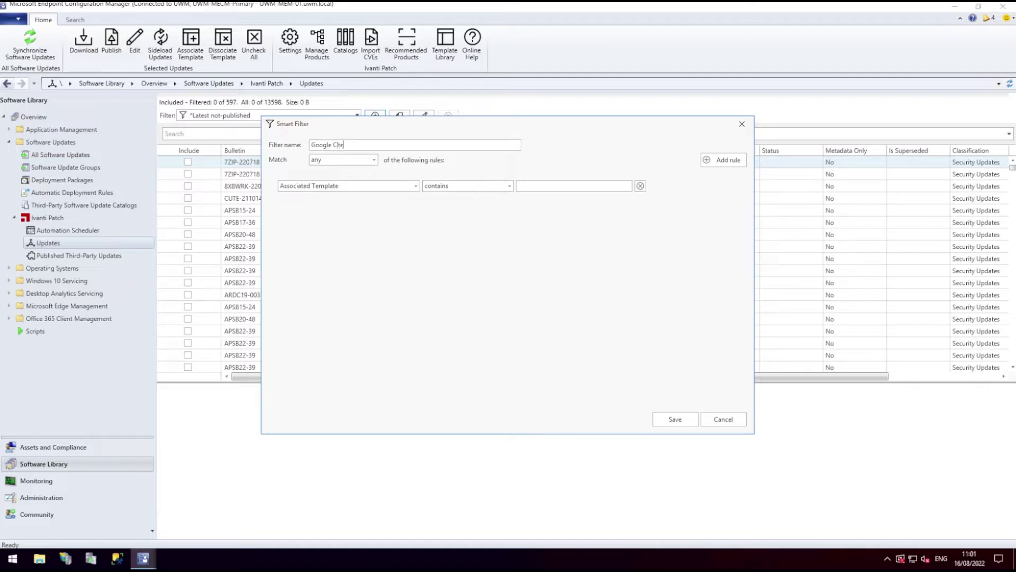
text(ome Latest x64)
click(374, 159)
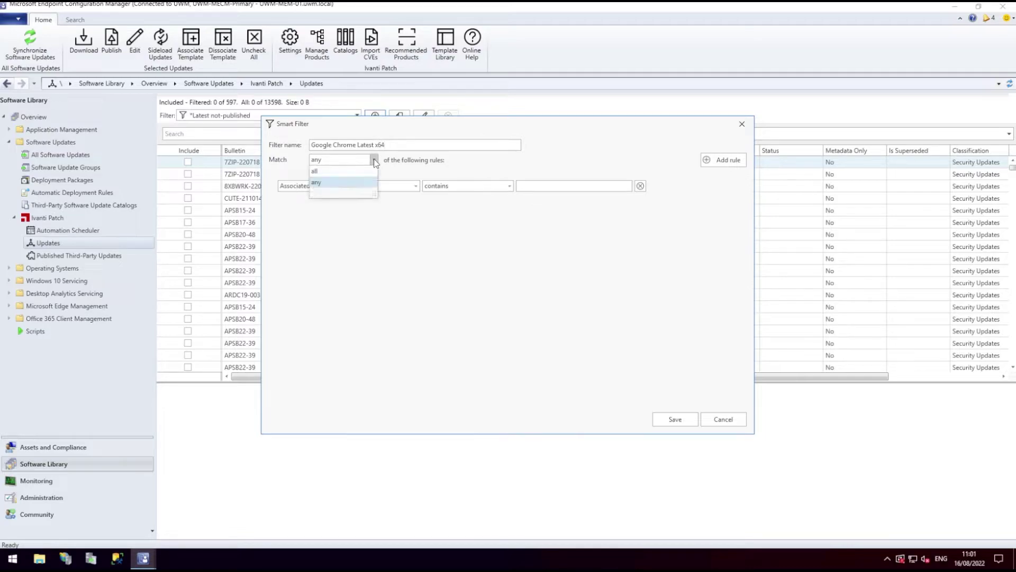
click(359, 175)
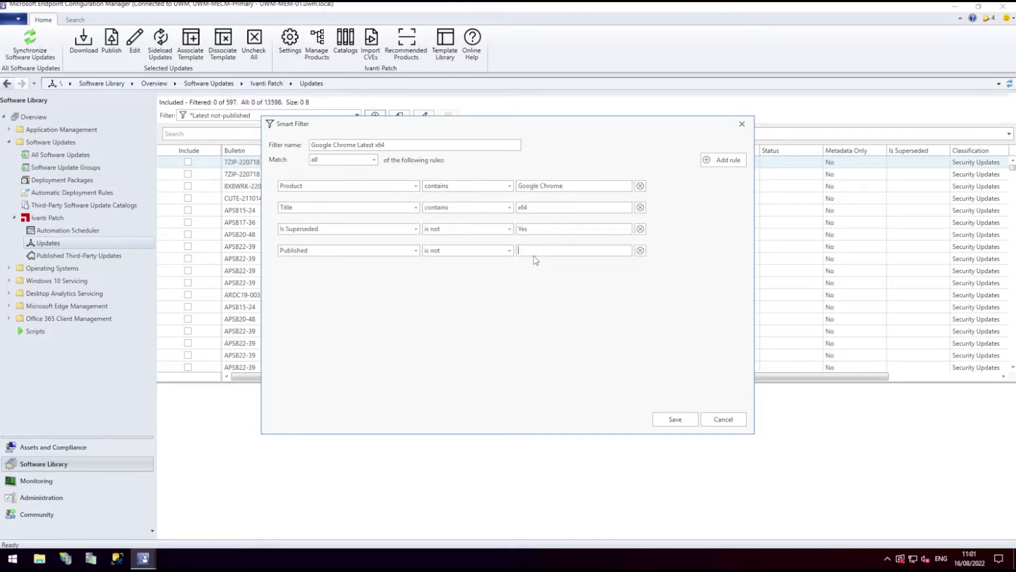
Complete the Published is not rule with the value Yes and save the Google Chrome smart filter.
text(Yes)
click(675, 420)
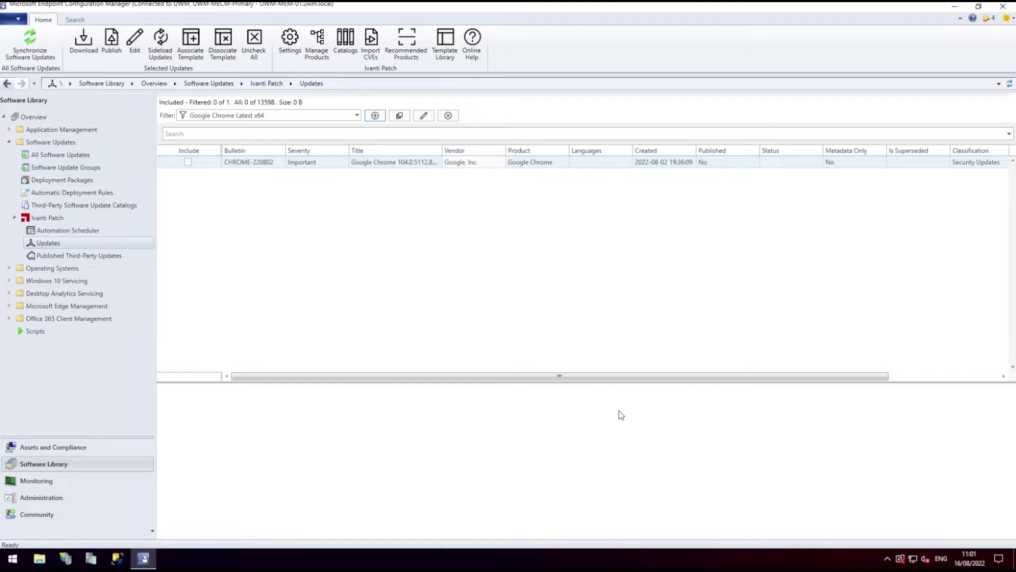
Create a composite filter named "Chrome and Notepad ++" that starts with *Latest not-published and filters again using Google Chrome Latest x64.
click(399, 116)
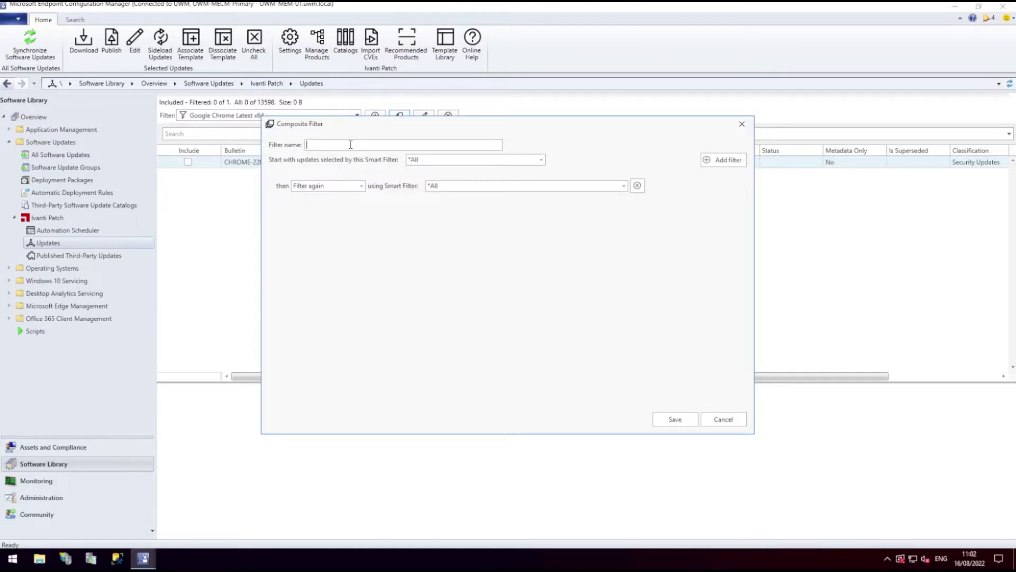
text(Chrome and Notepad ++)
click(426, 162)
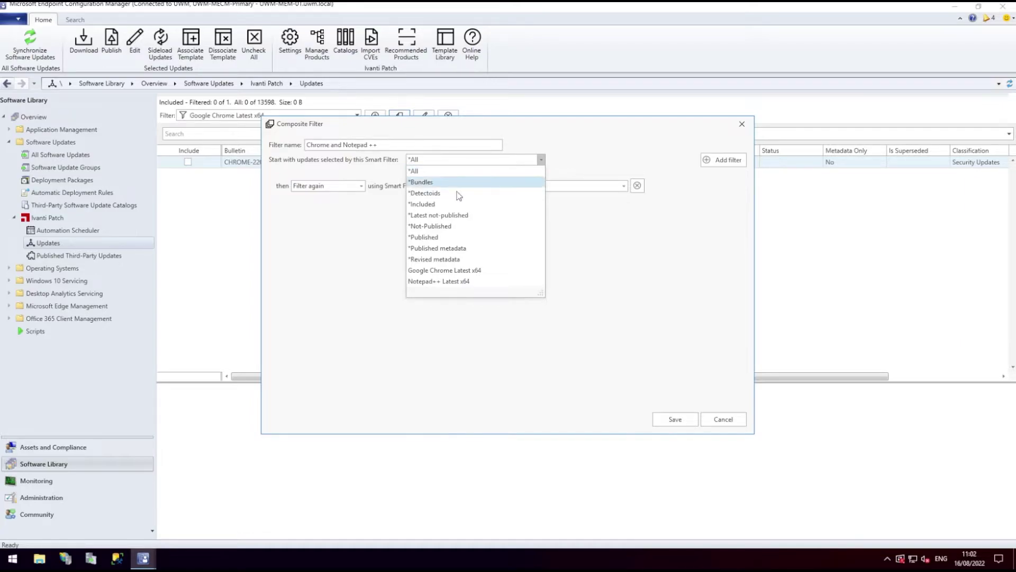
click(480, 216)
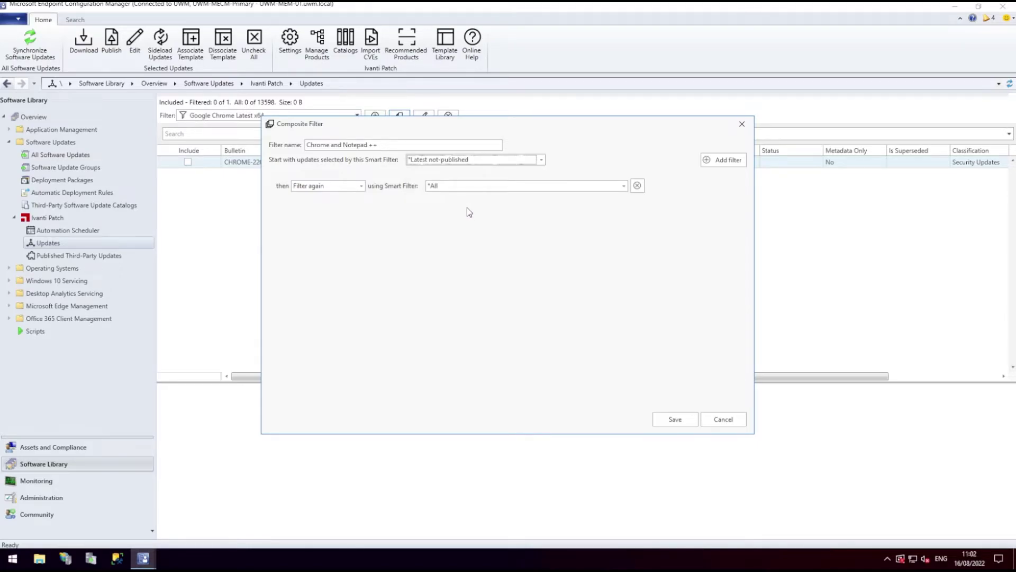
click(478, 186)
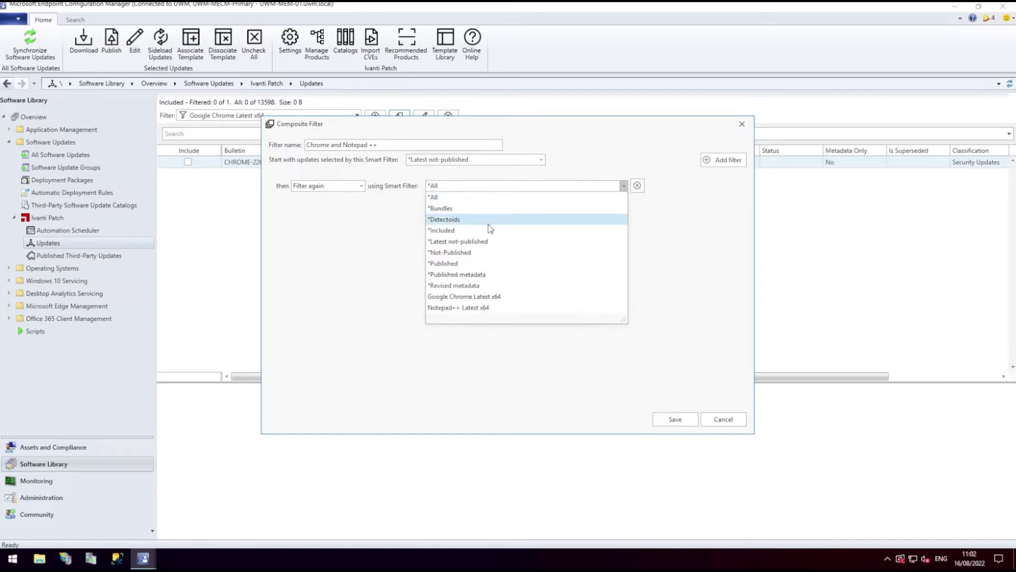
click(488, 296)
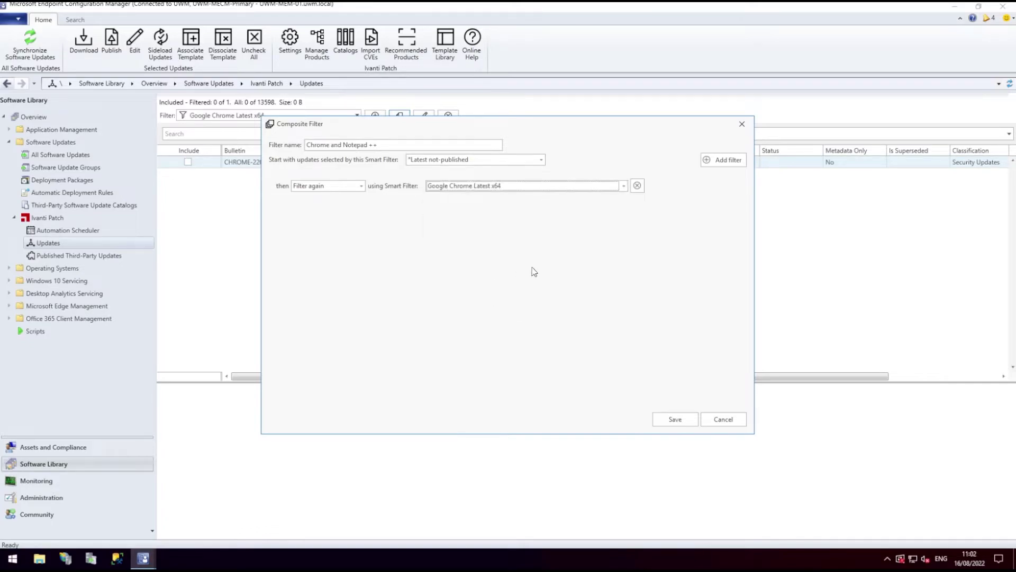
Extend the composite filter to add updates selected by the Notepad++ Latest x64 smart filter, and save it.
click(734, 161)
click(329, 207)
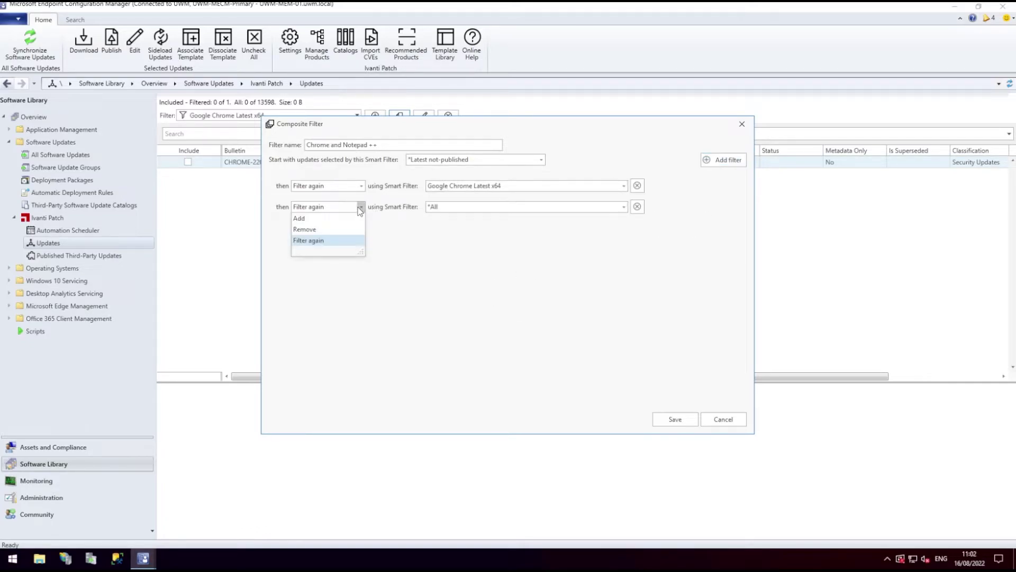
click(314, 219)
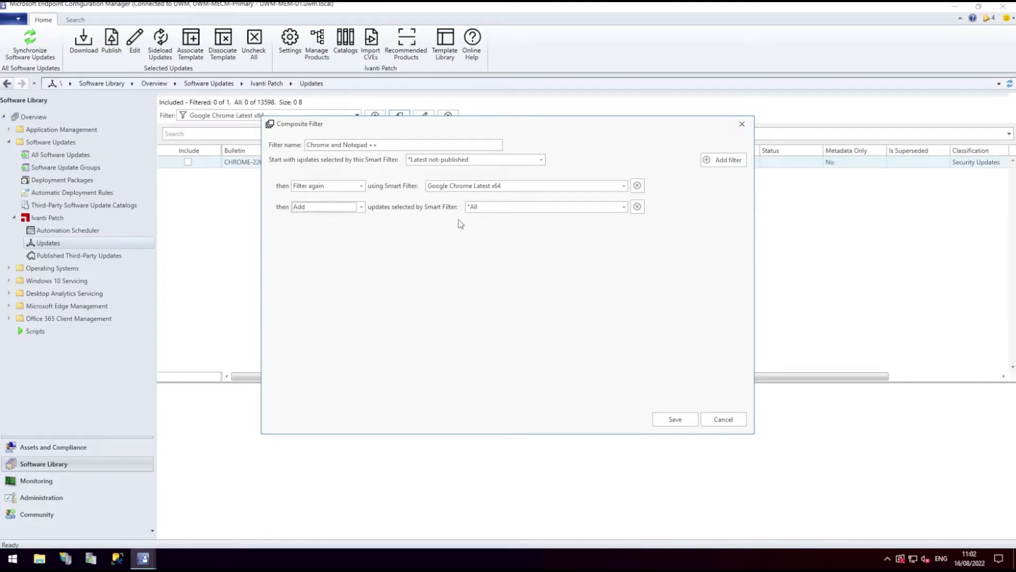
click(522, 208)
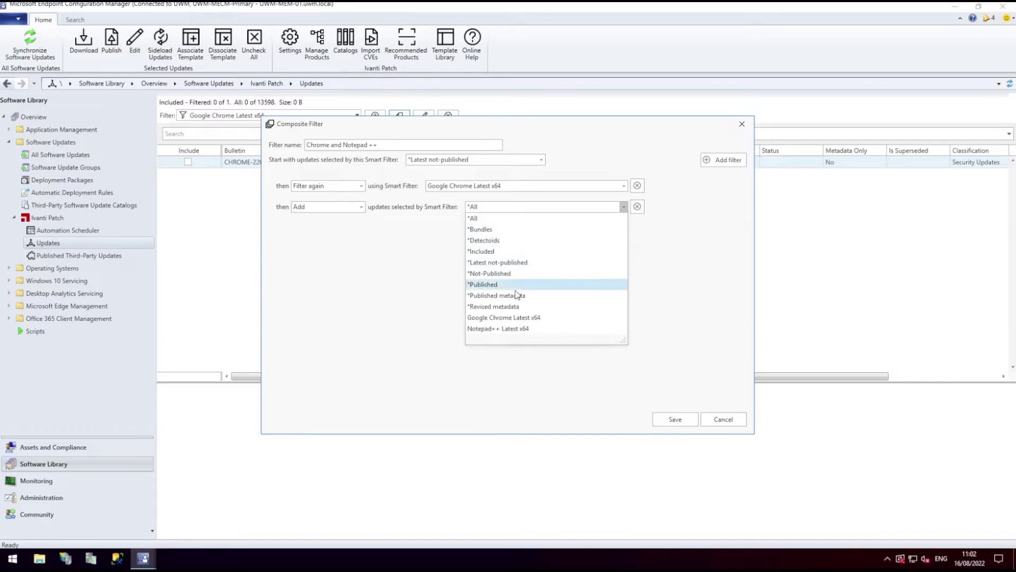
click(510, 328)
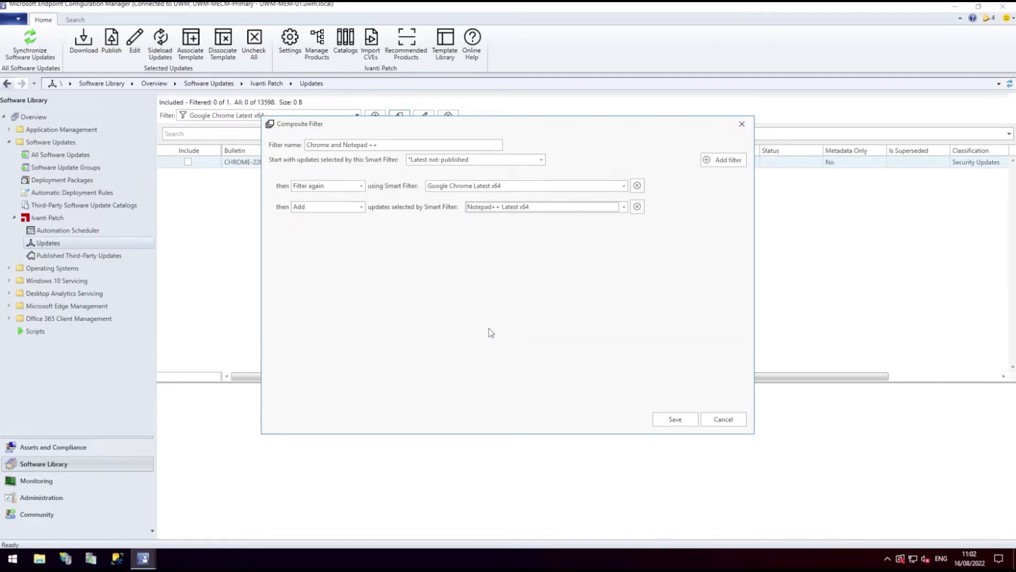
click(682, 420)
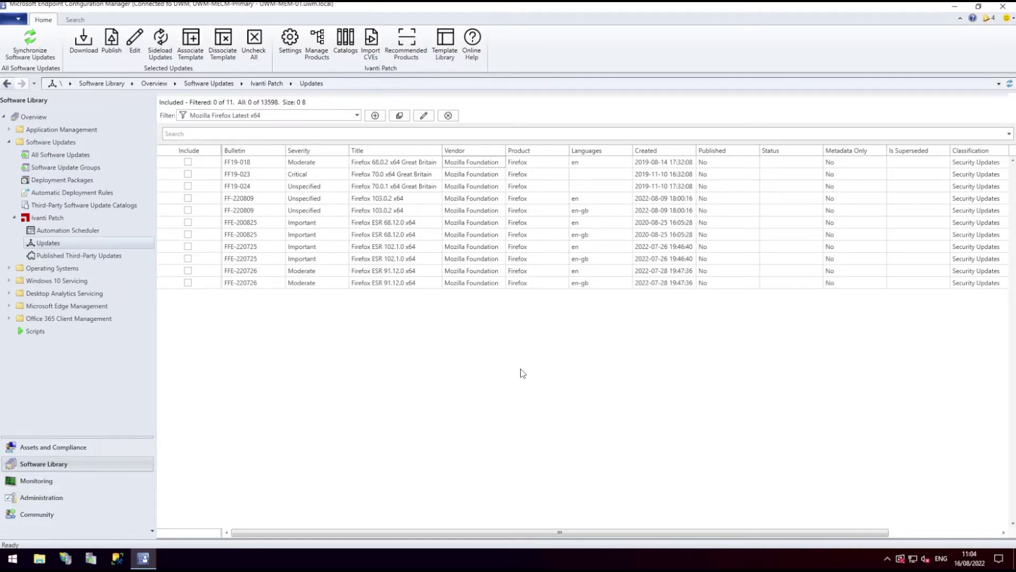
Add a Languages contains en-gb rule to the Mozilla Firefox Latest x64 smart filter and save it.
click(387, 211)
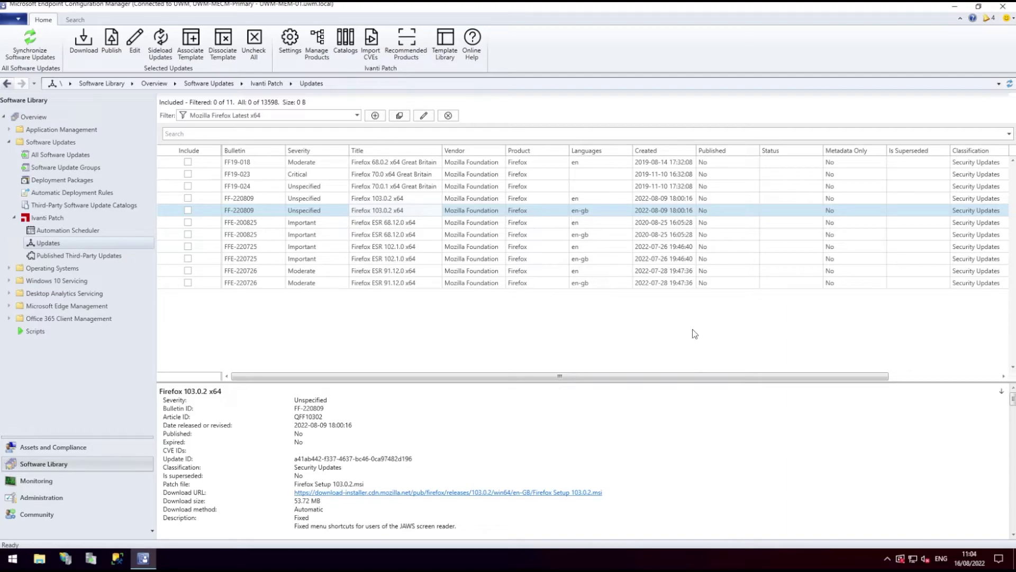
click(424, 116)
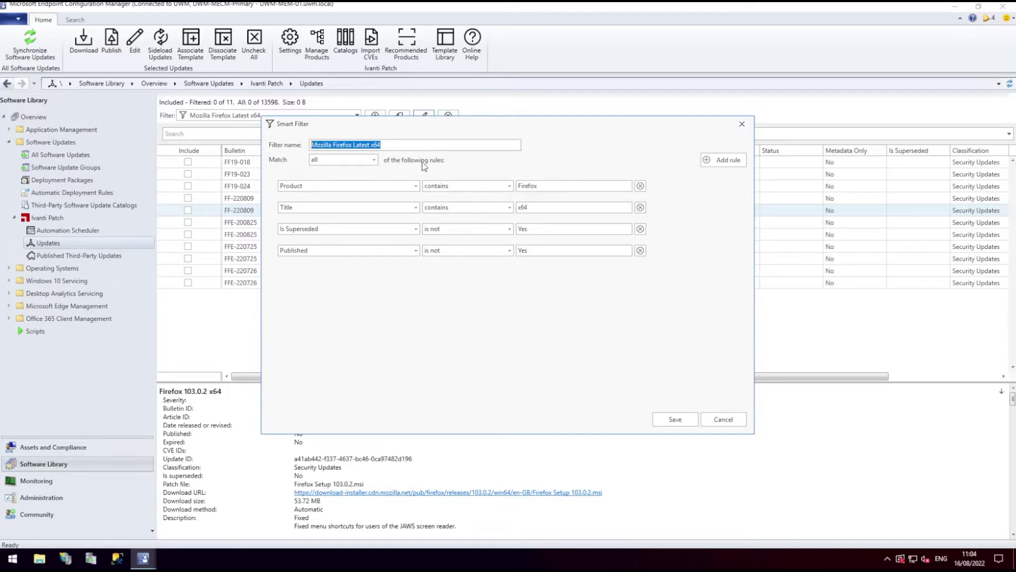
click(723, 163)
click(415, 272)
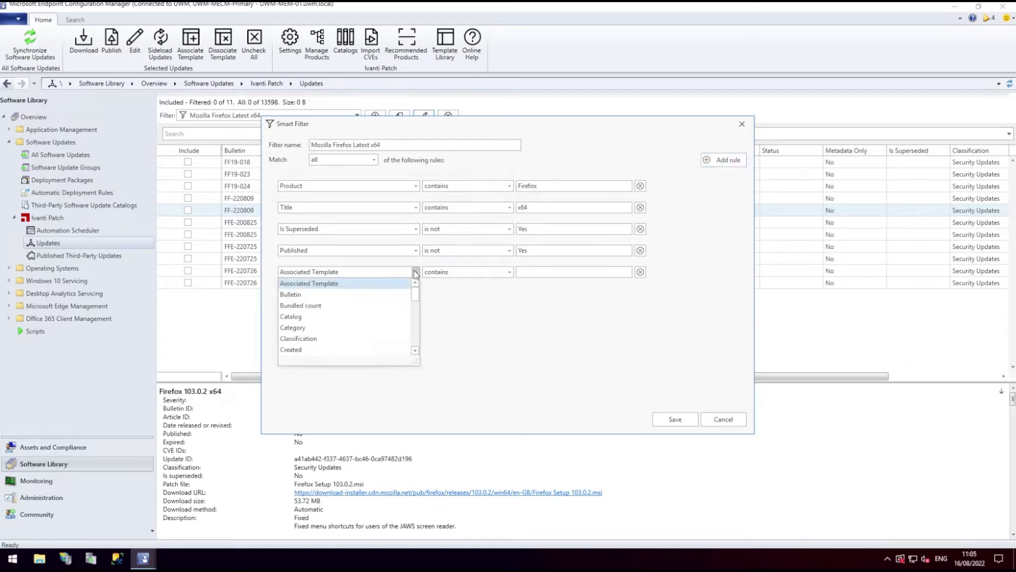
drag(418, 295, 414, 319)
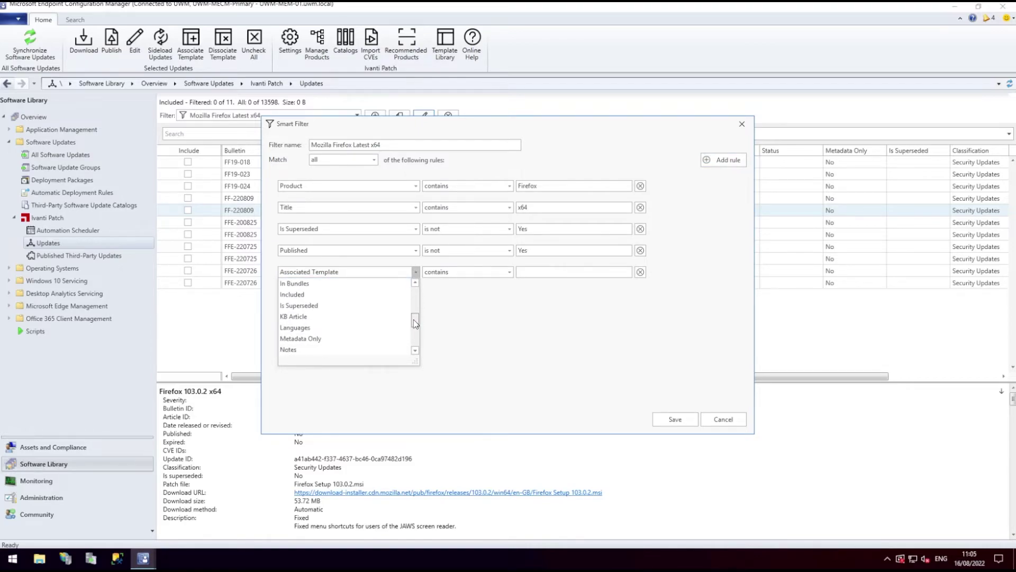
click(324, 318)
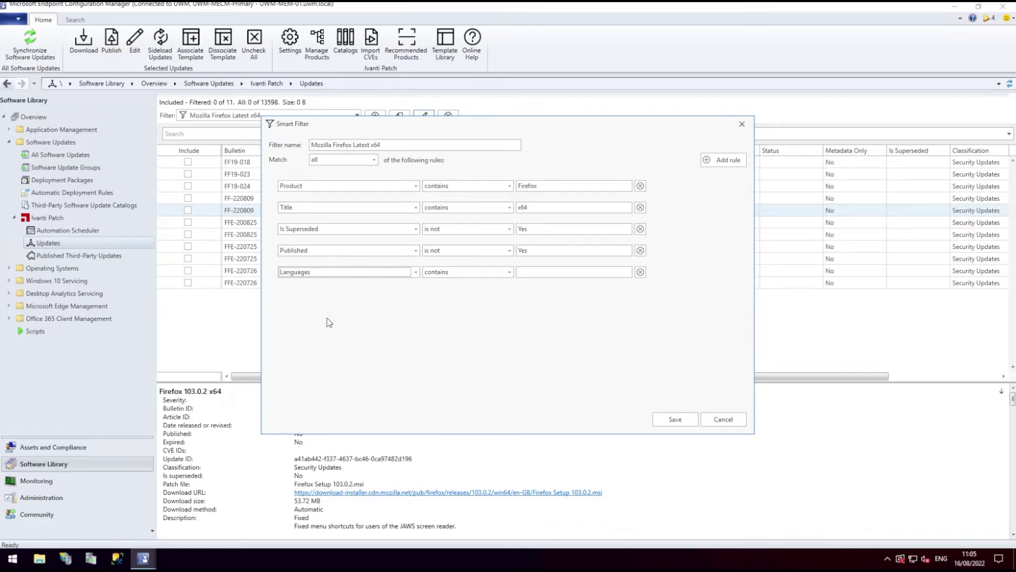
click(540, 271)
text(en-gb)
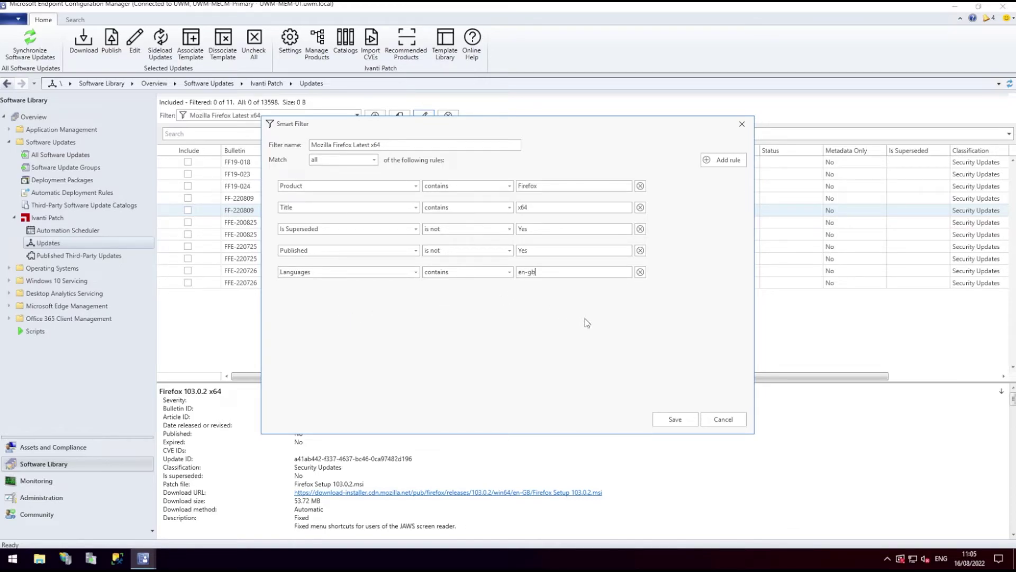
click(680, 422)
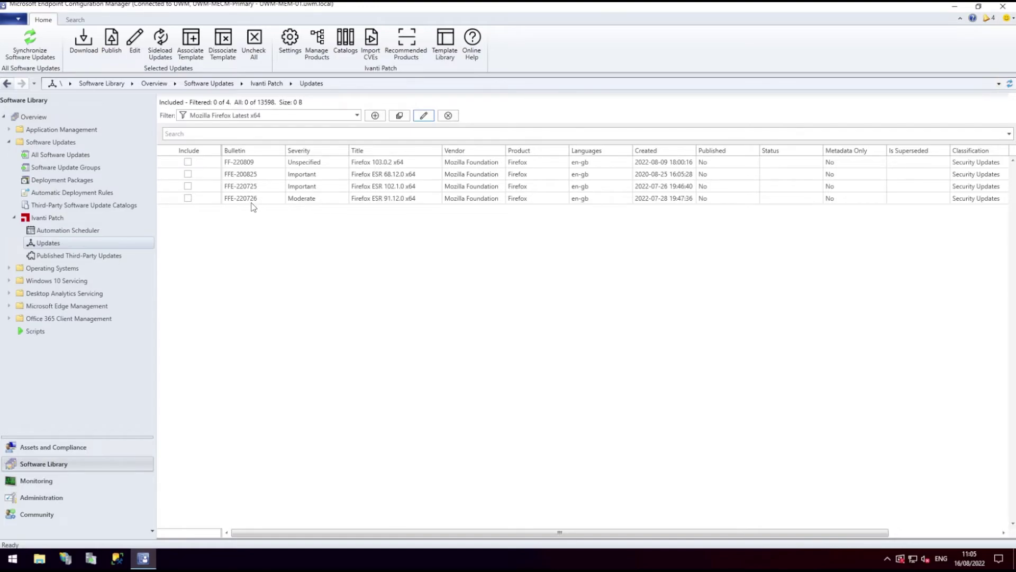
Add a Bulletin contains FF- rule to the Mozilla Firefox Latest x64 smart filter and save it.
click(424, 115)
click(721, 160)
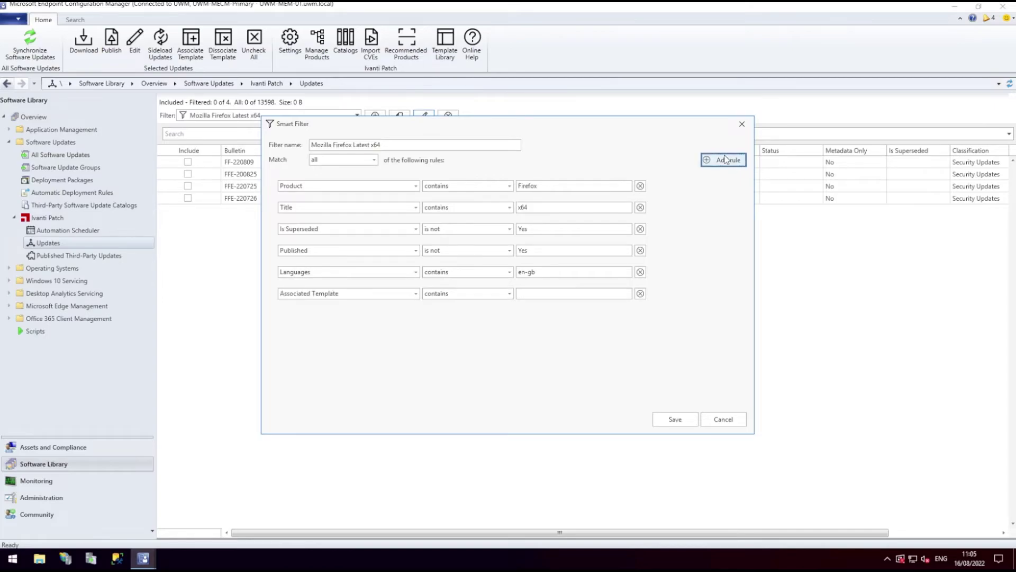
click(415, 294)
click(339, 318)
click(544, 292)
text(FF-)
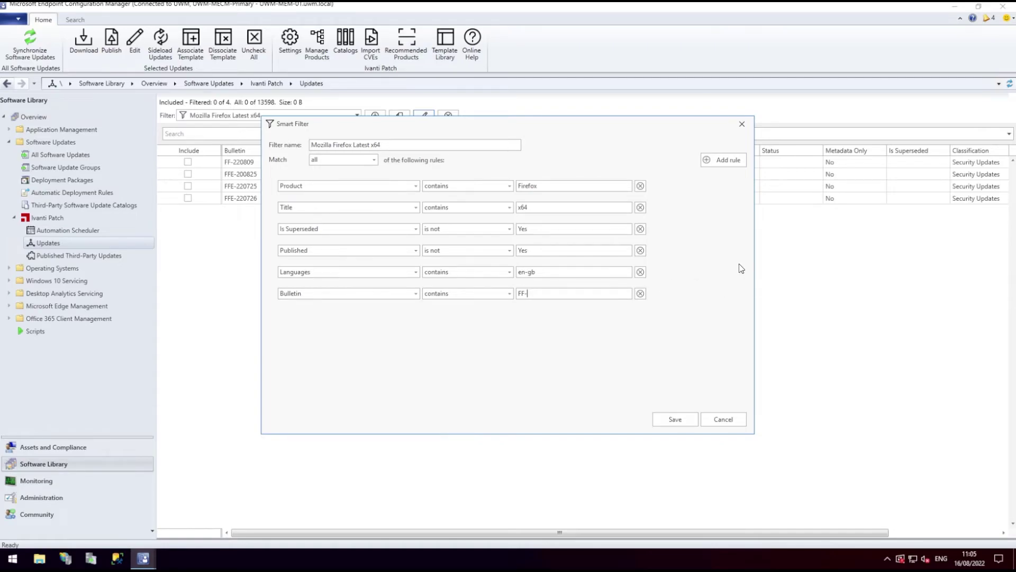
click(671, 415)
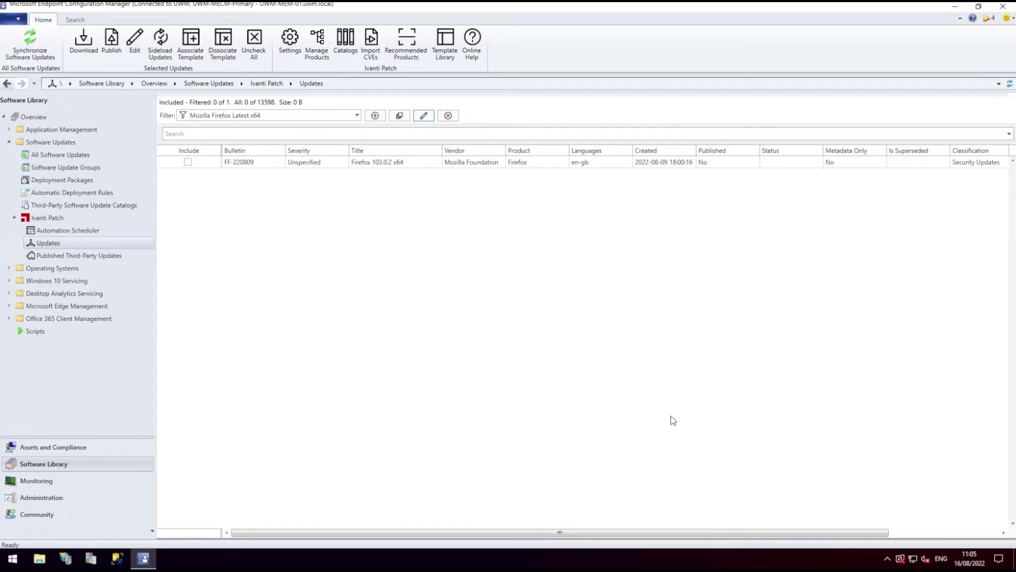
click(686, 424)
Edit the Chrome and Notepad ++ composite filter and change its name to "My latest patches".
click(357, 116)
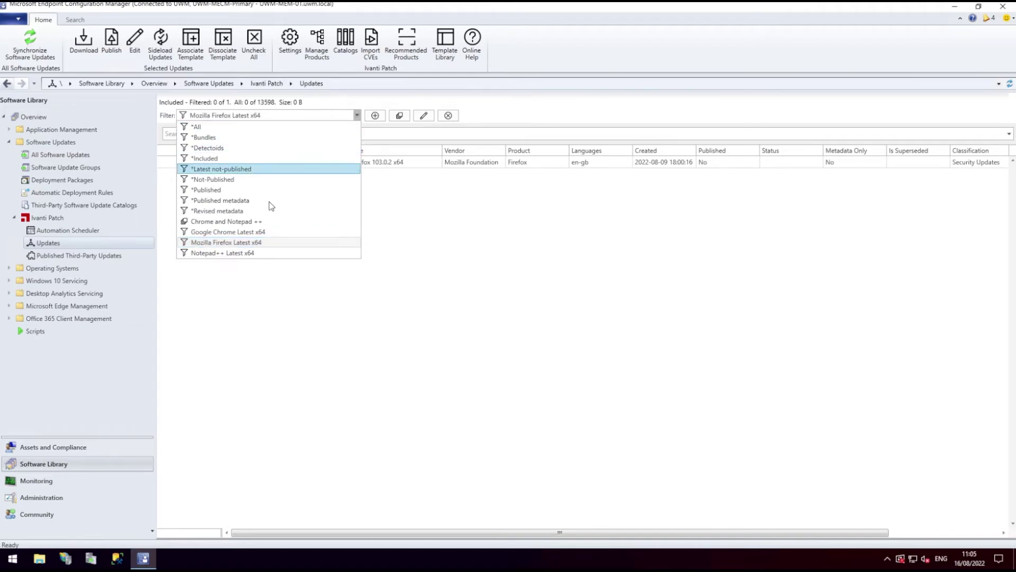
click(256, 223)
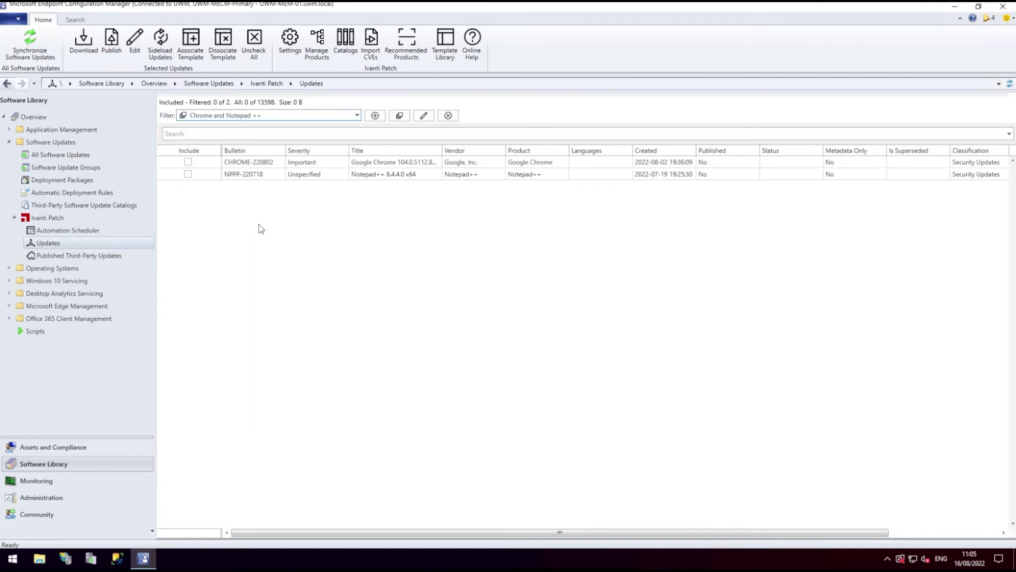
click(424, 116)
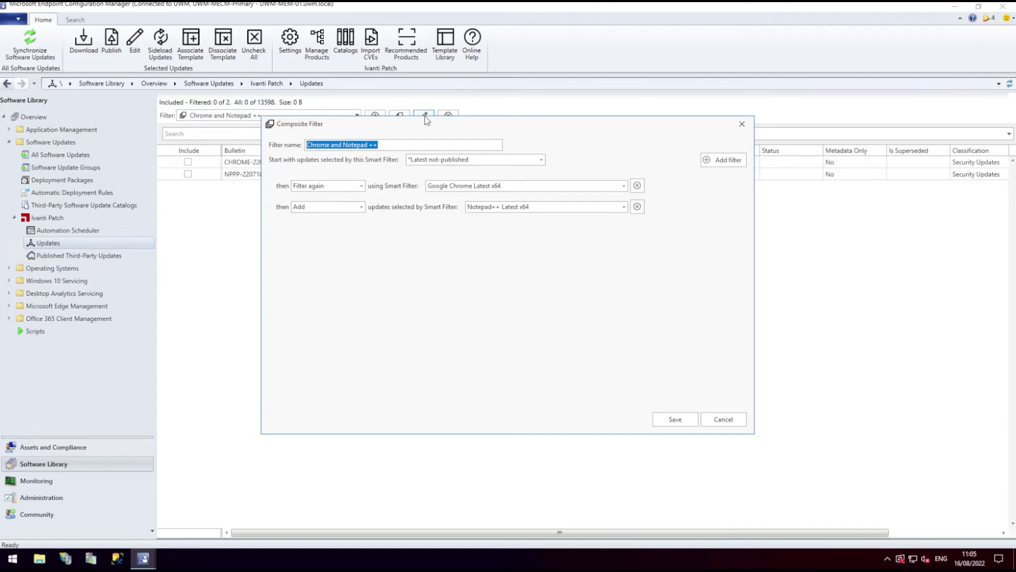
text(My )
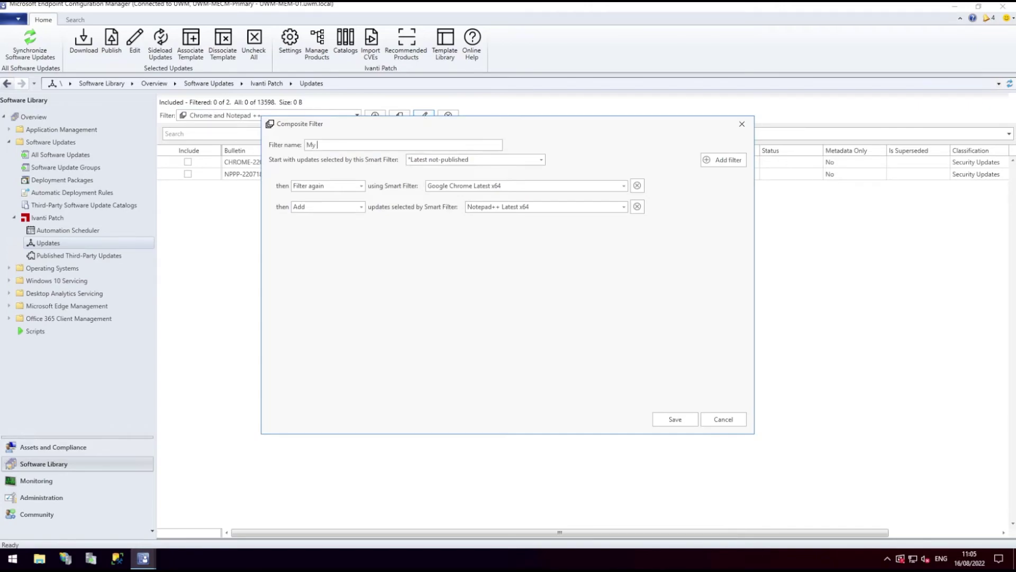
text(latest patches)
Extend the composite filter to add updates selected by Mozilla Firefox Latest x64, and save it by renaming the existing filter.
click(729, 160)
click(361, 228)
click(336, 239)
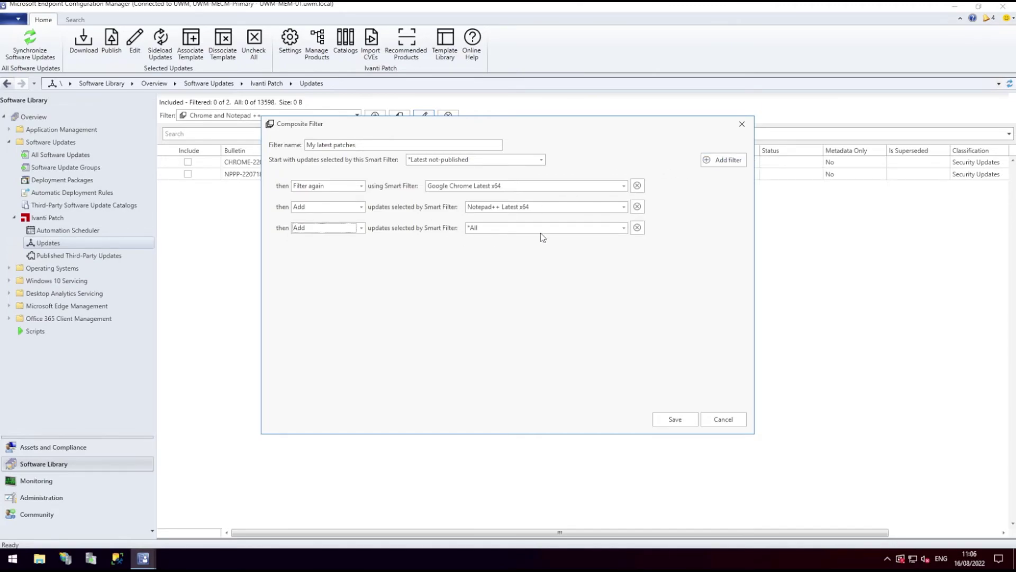
click(623, 228)
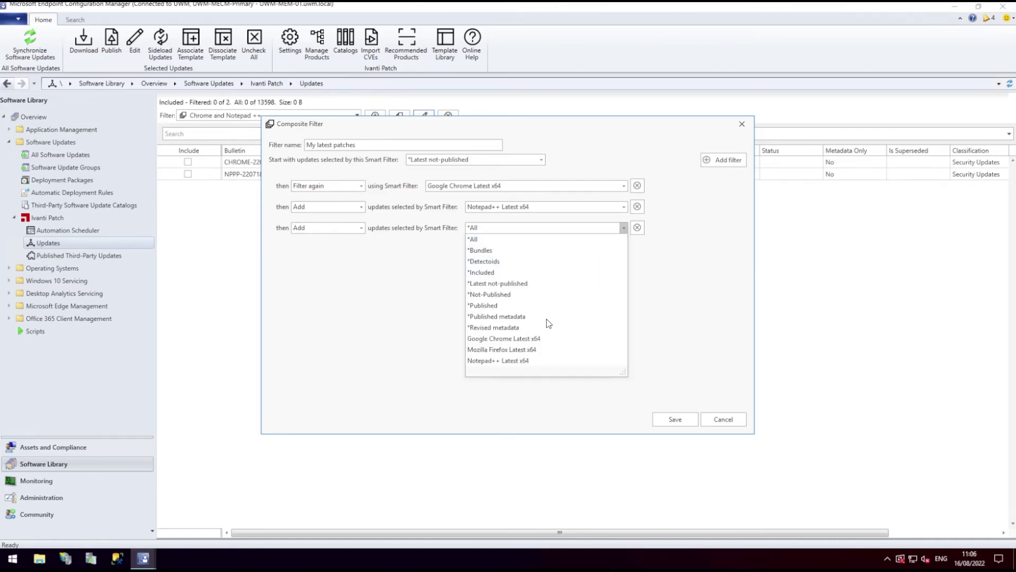
click(517, 351)
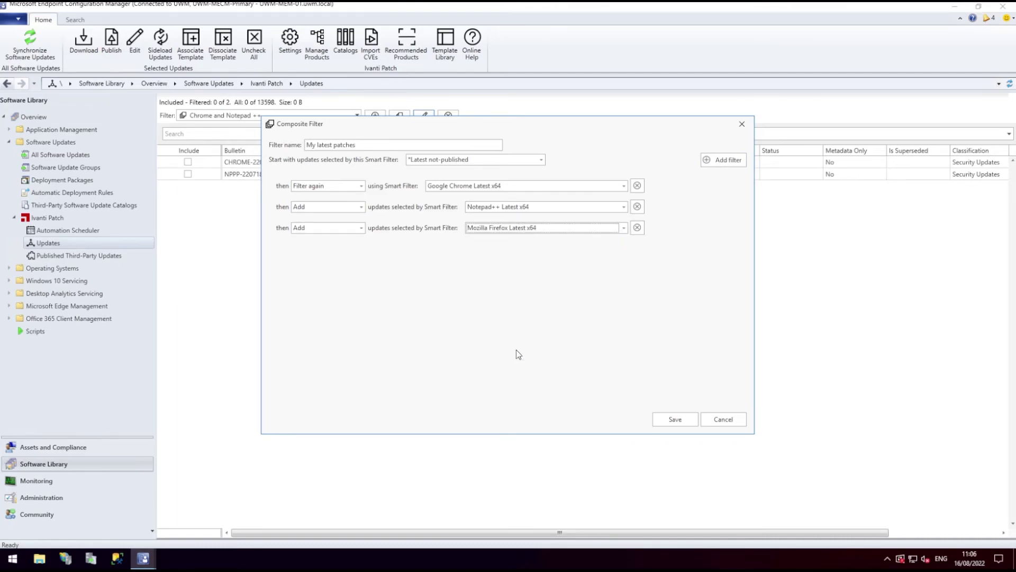
click(668, 419)
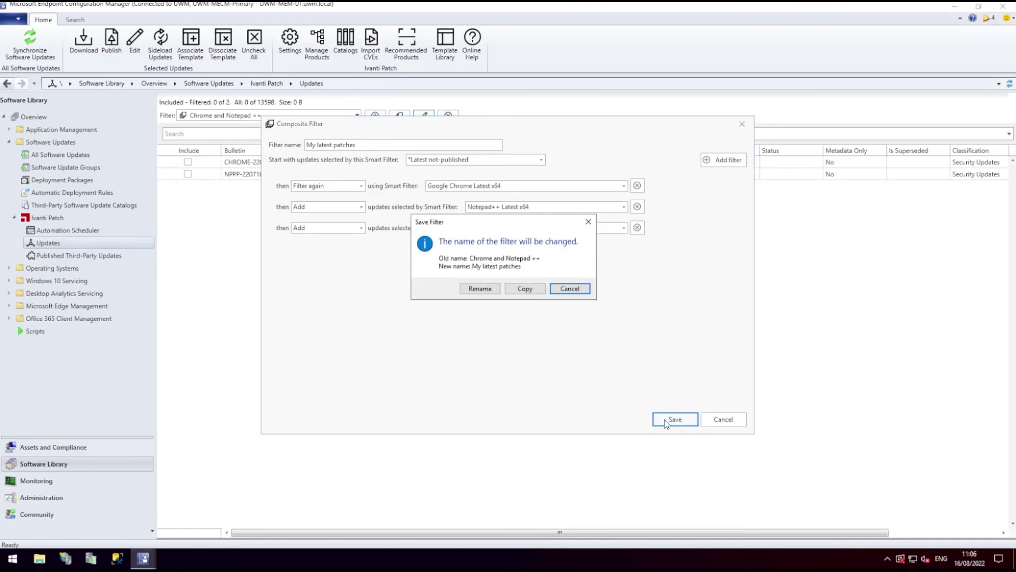
click(481, 290)
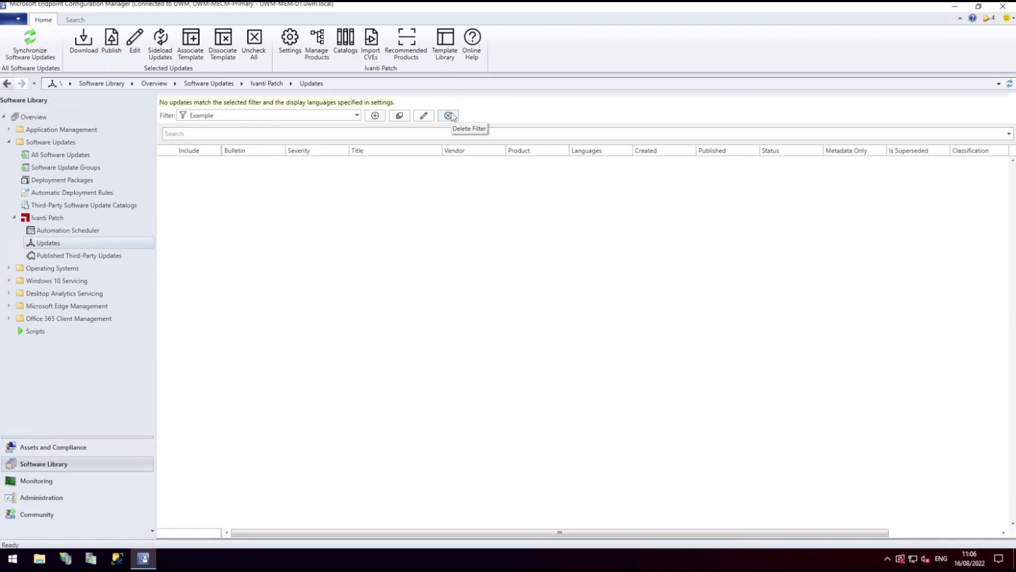
Delete the Example filter and bring up the list of available filters.
click(449, 116)
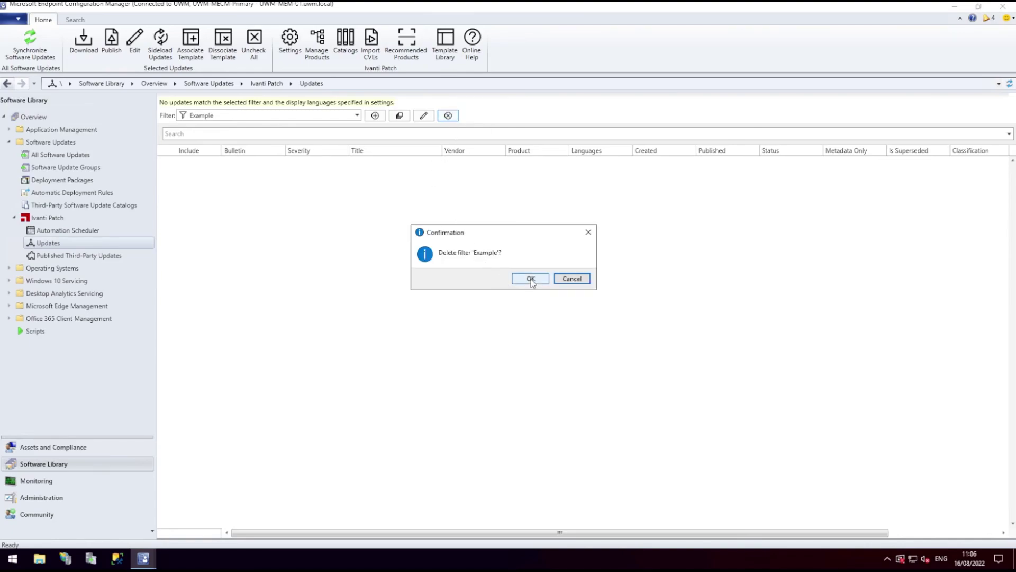
click(530, 279)
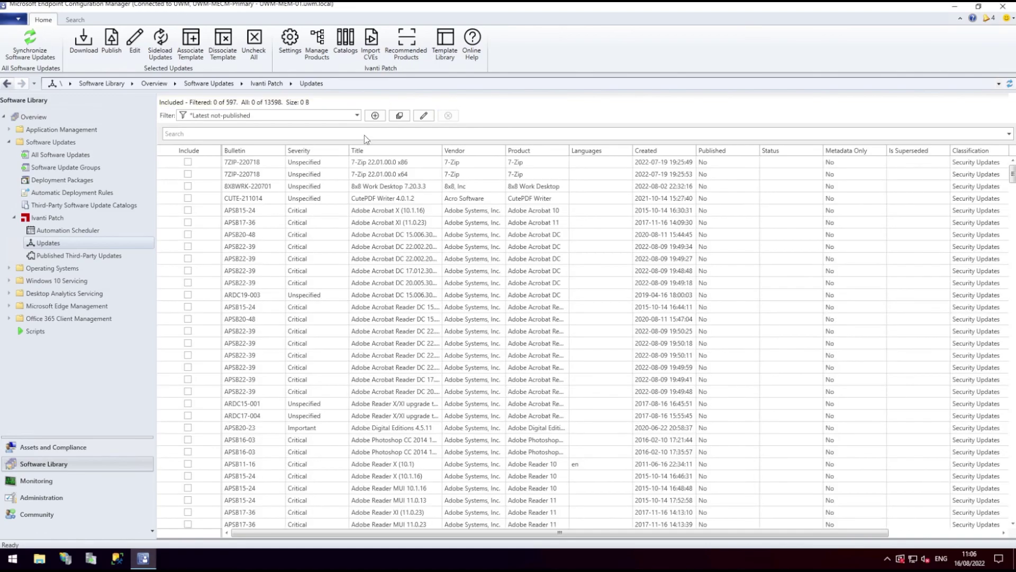
click(357, 116)
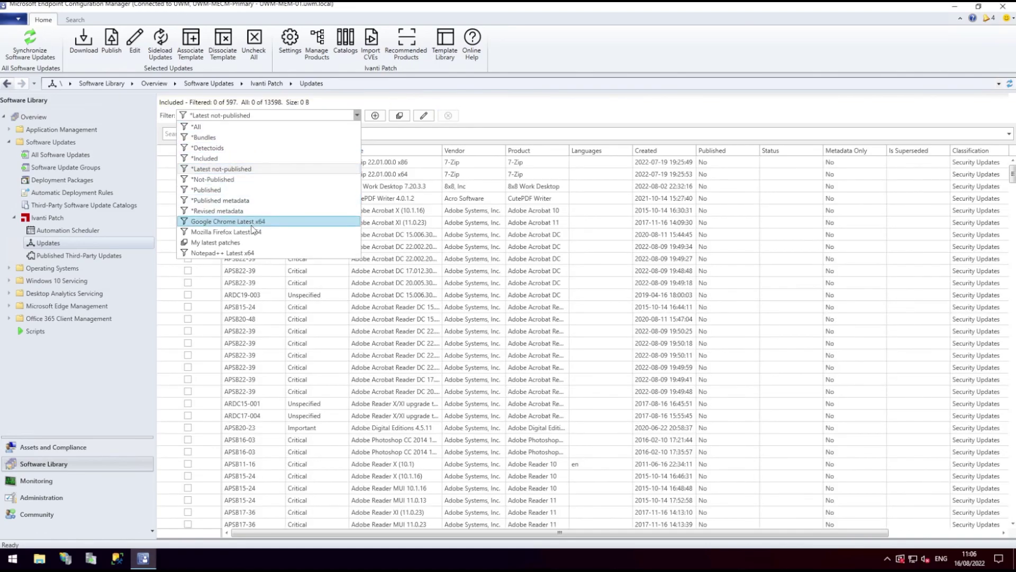